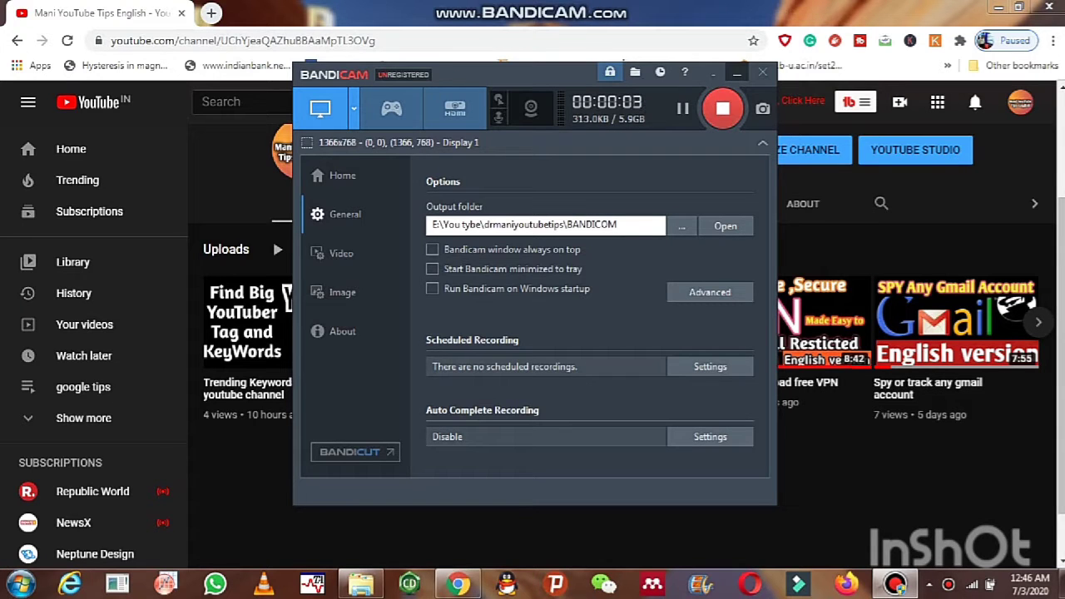
- Hide Bandicam and play the 'Trending Keywords for youtube channel' video from the channel's Uploads
left_click(737, 74)
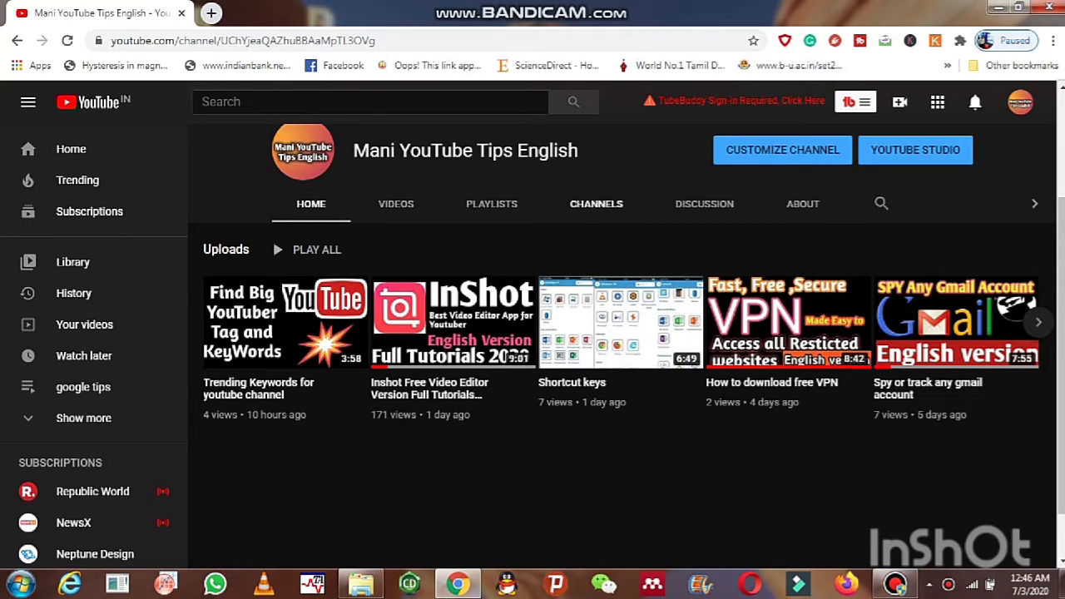
left_click(283, 324)
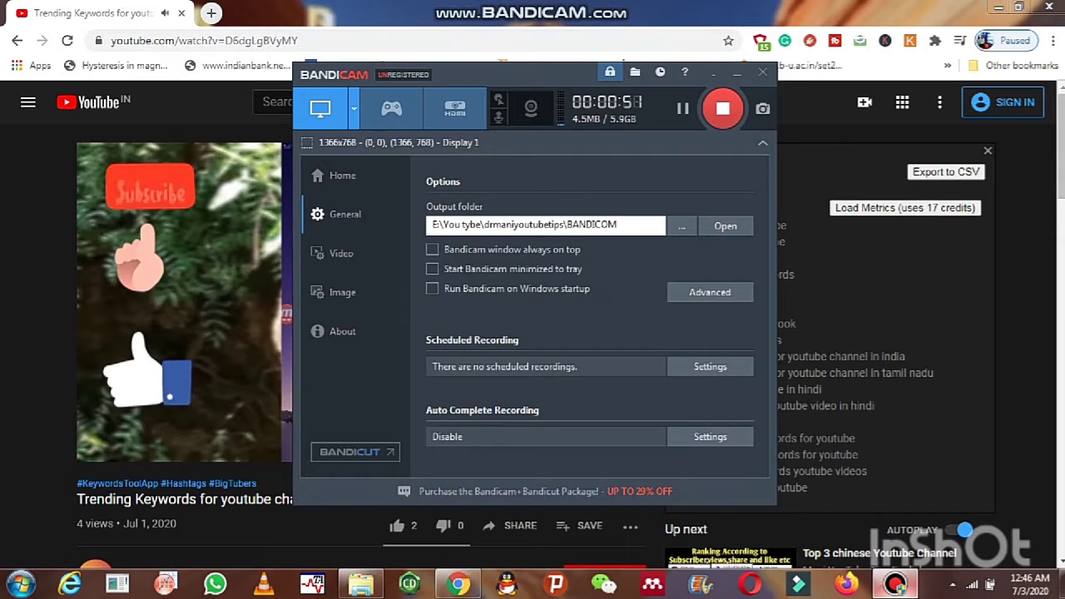
- Pause the video, search 'google ads' in a new tab, and open the Google Ads result
key("space")
key("ctrl+t")
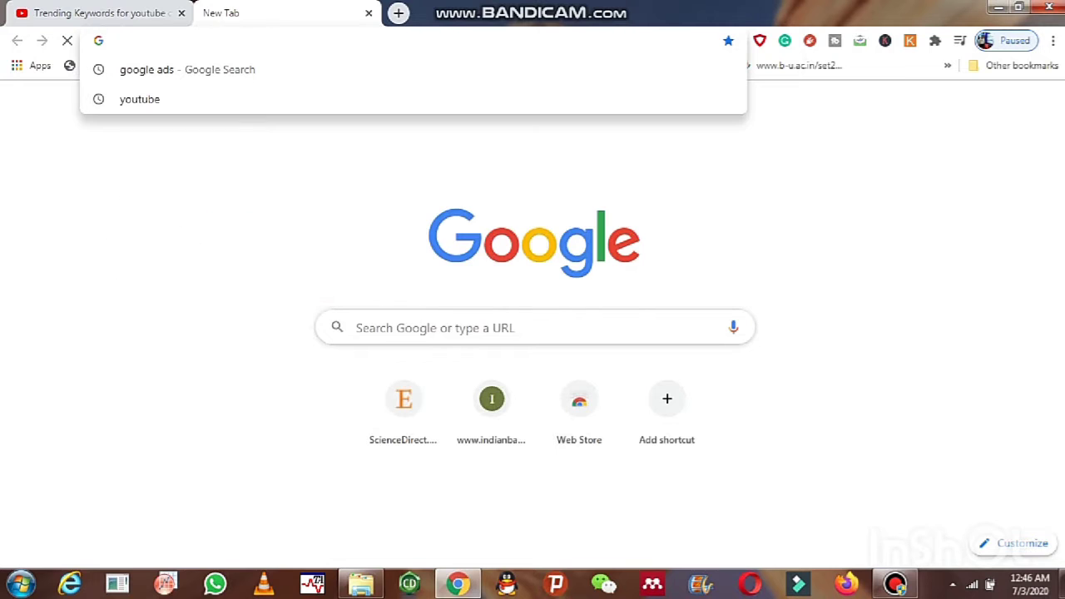
key("Down")
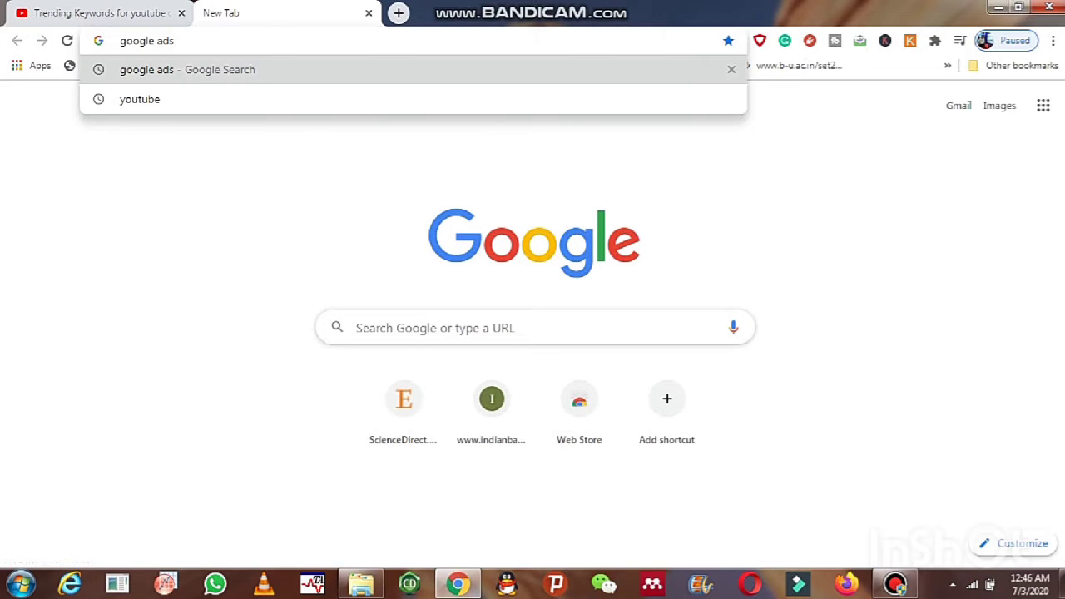
key("Return")
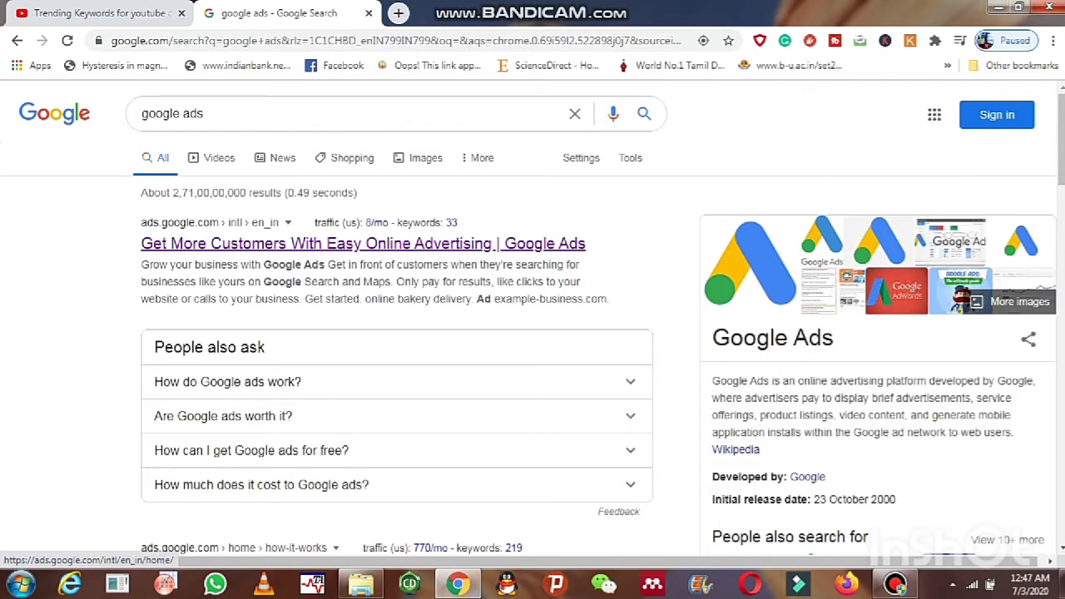
left_click(363, 243)
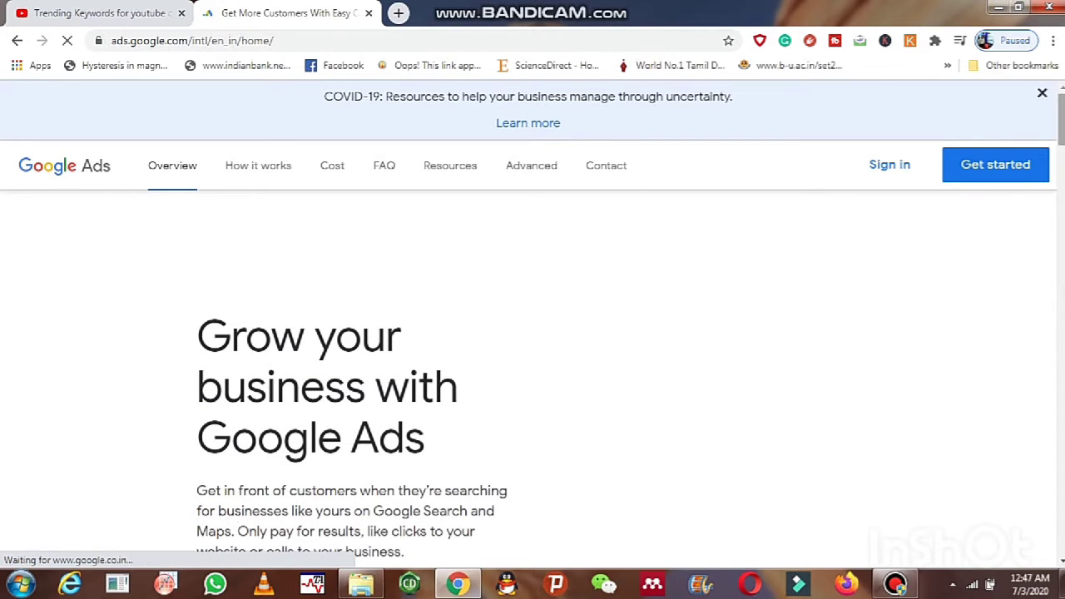
- Scroll through the Google Ads homepage and back up, then choose Get started
scroll(533, 375, "down", 6)
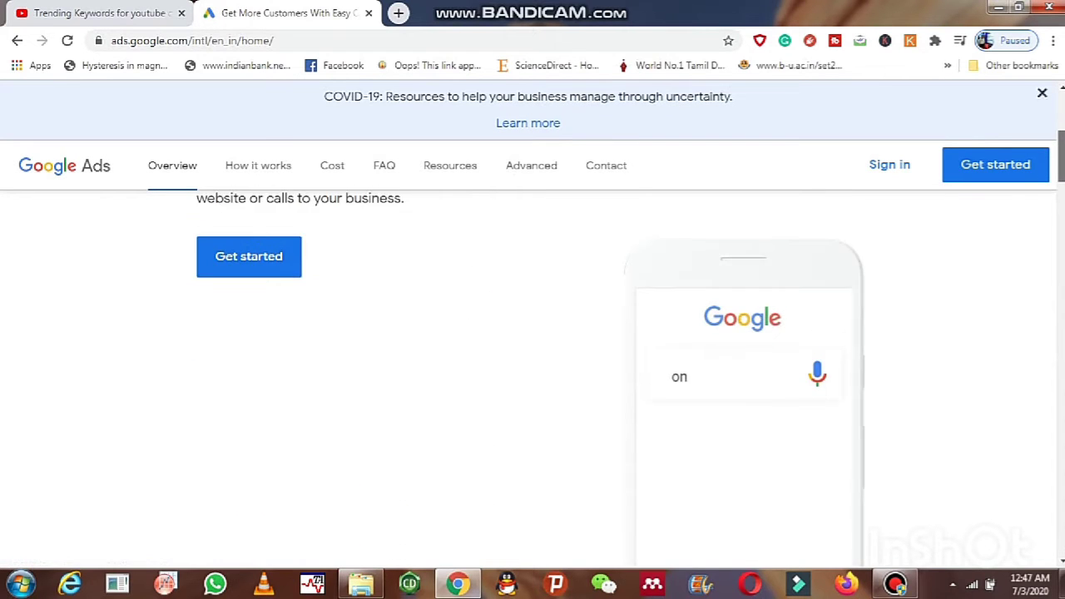
scroll(532, 375, "down", 6)
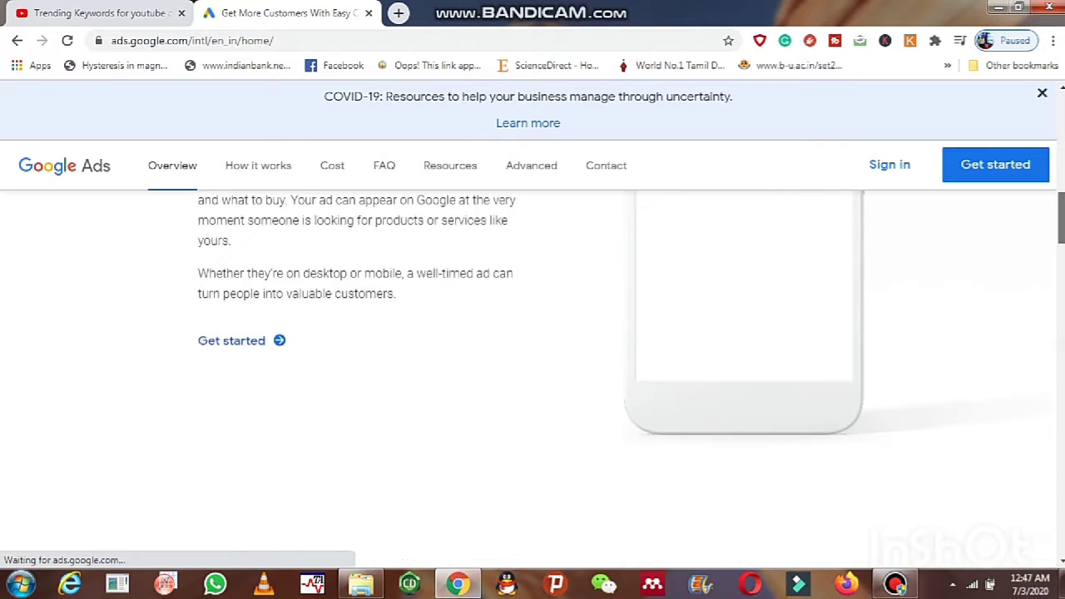
scroll(533, 374, "down", 6)
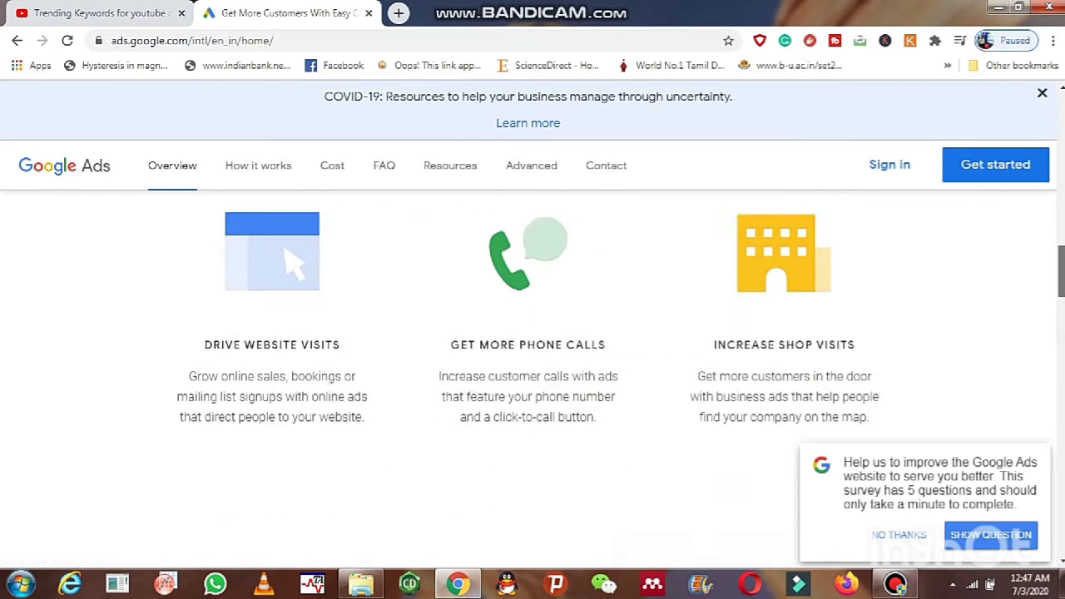
scroll(533, 375, "down", 7)
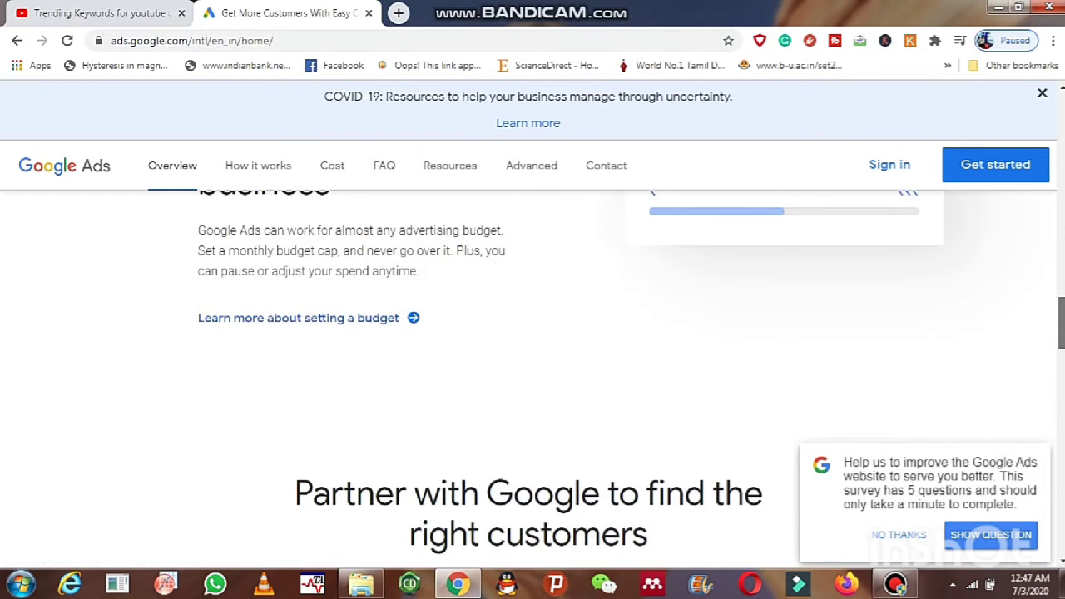
scroll(533, 374, "down", 5)
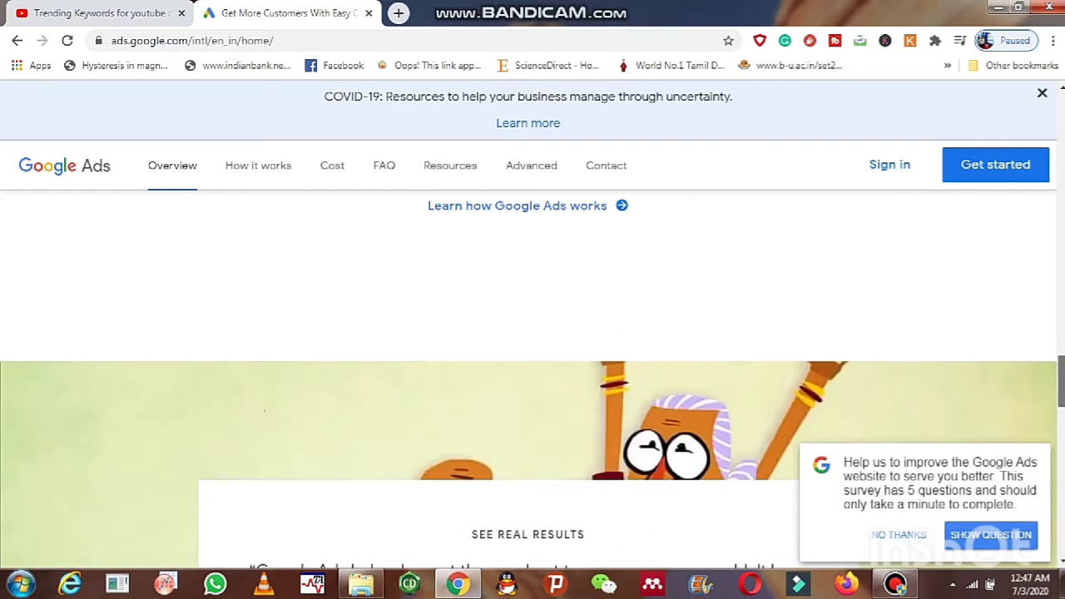
scroll(533, 374, "up", 13)
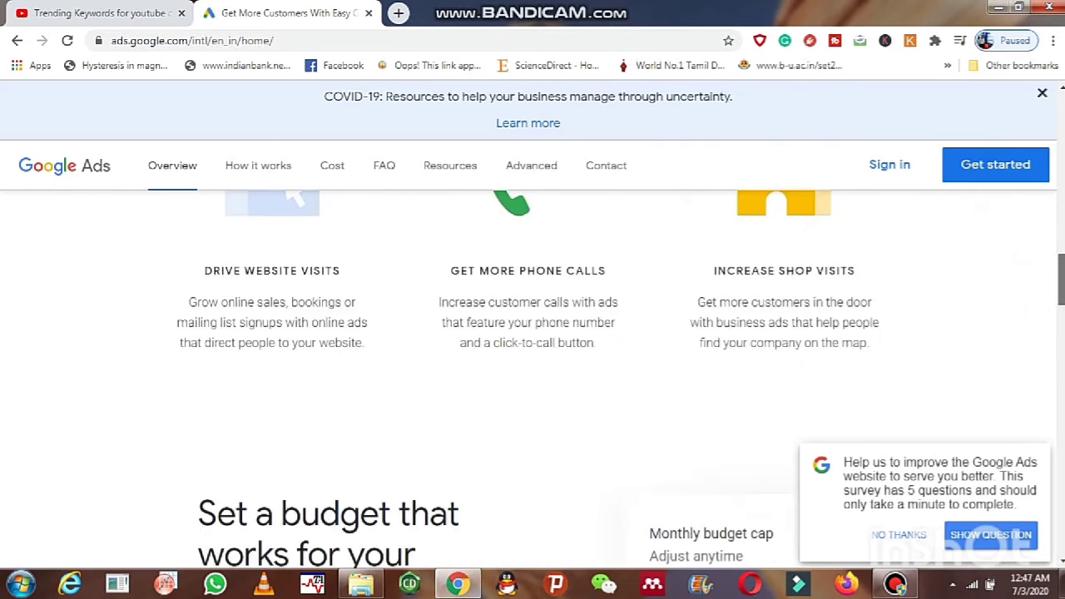
scroll(533, 375, "up", 6)
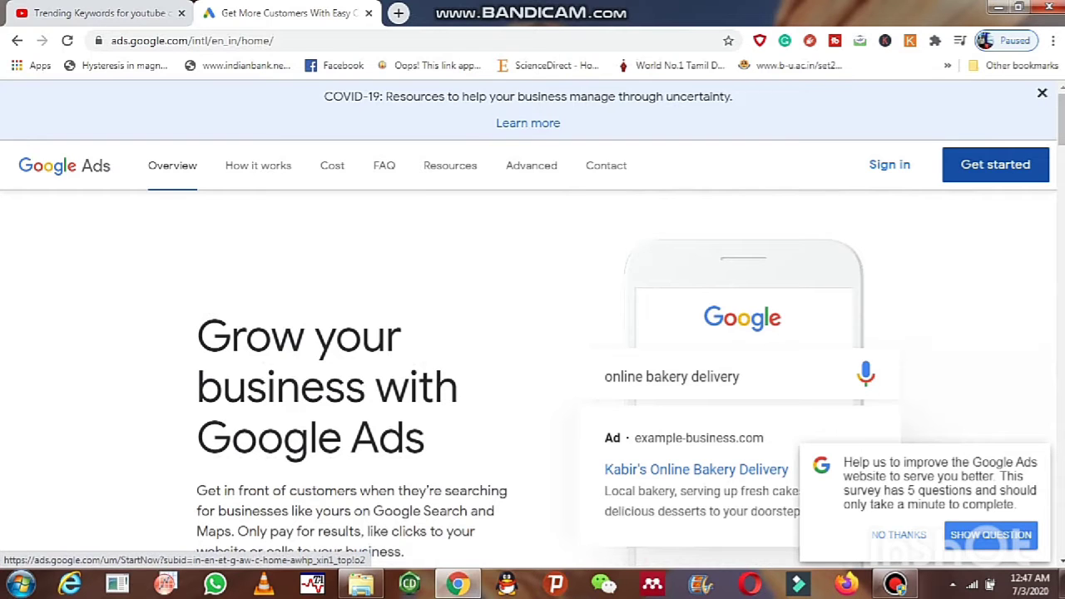
left_click(996, 164)
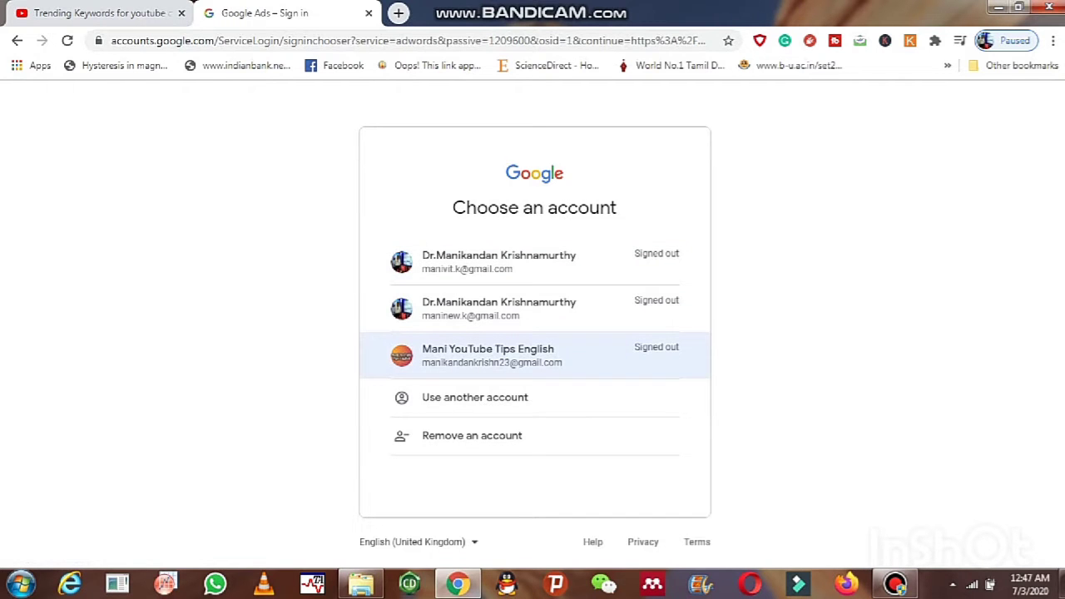
- Sign in with the YouTube channel's Google account and its password
left_click(491, 355)
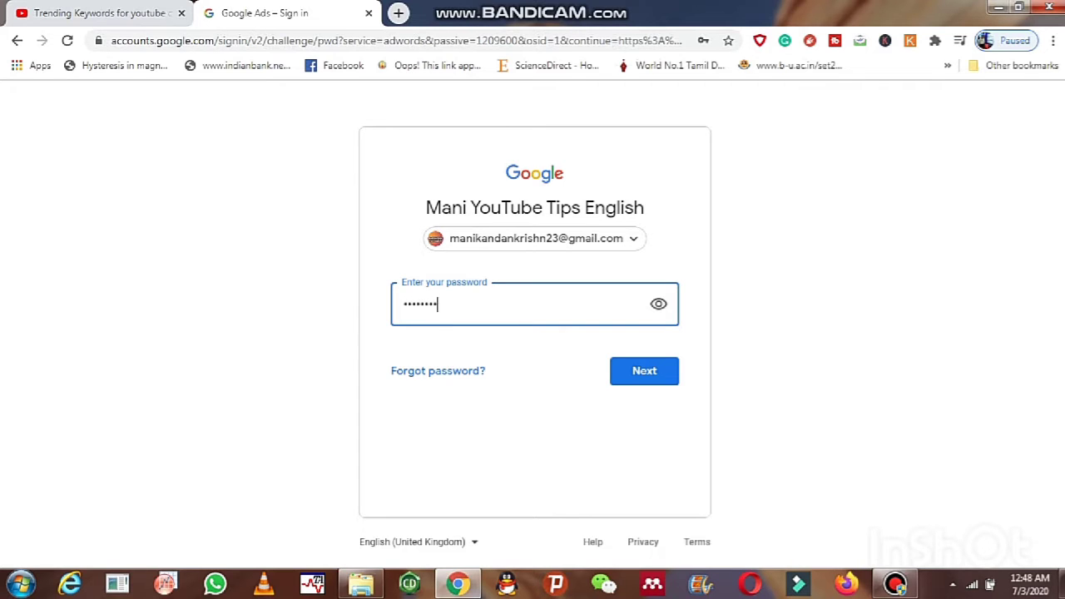
key("Return")
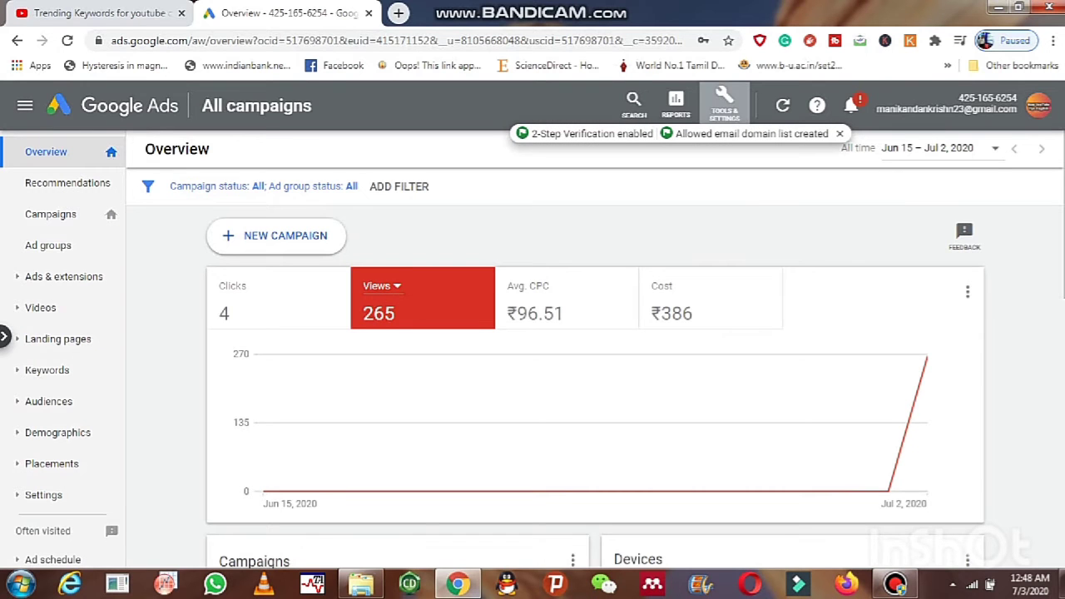
- Go to Linked accounts under the Tools & Settings Setup menu
left_click(724, 105)
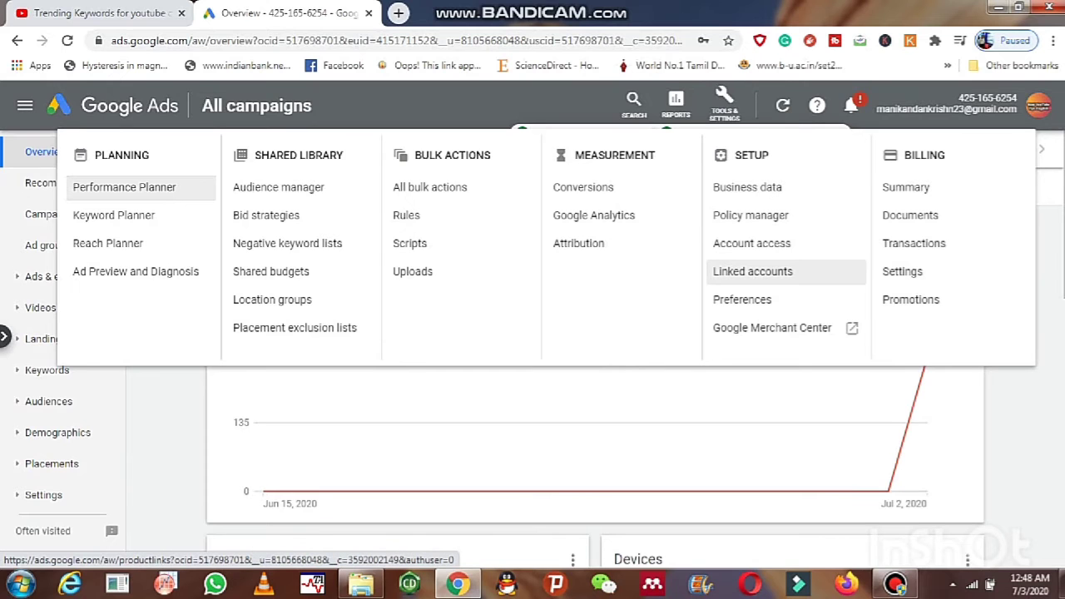
left_click(753, 271)
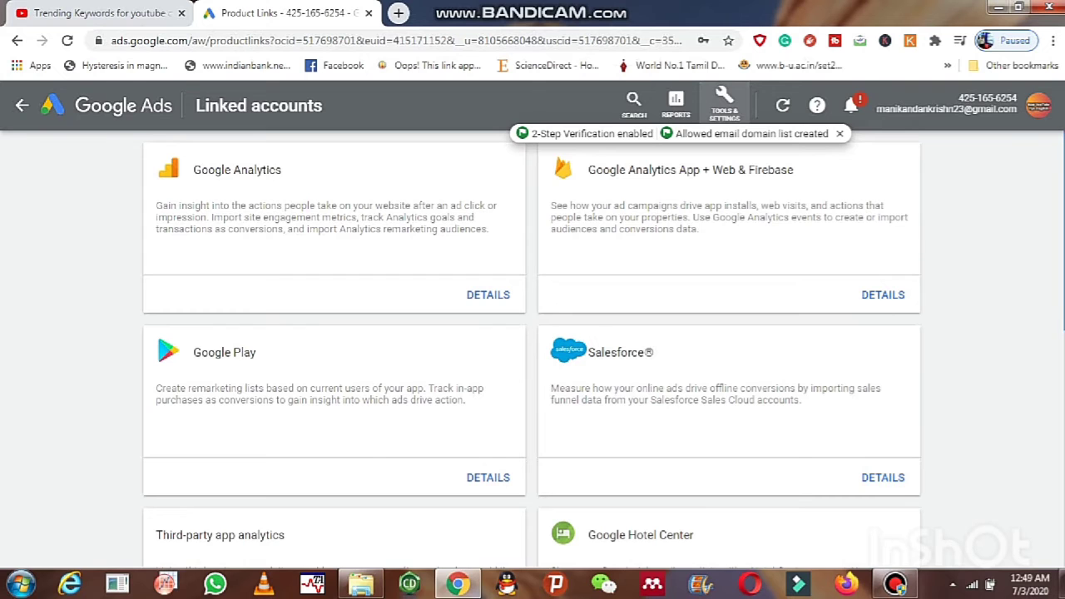
- Scroll down the Linked accounts list and open DETAILS on the YouTube card
scroll(532, 351, "down", 1)
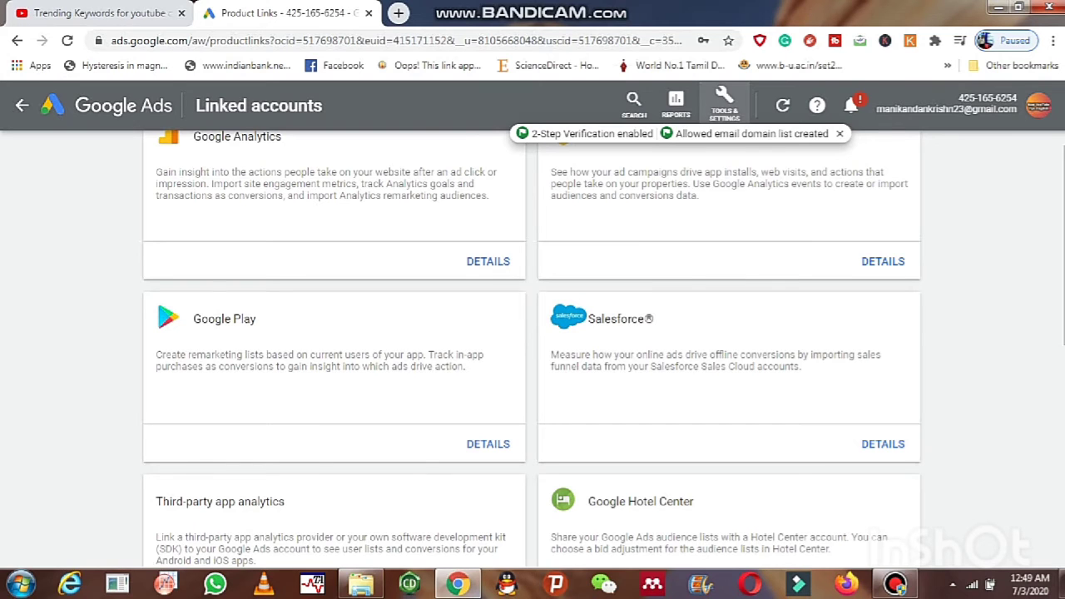
scroll(532, 350, "up", 1)
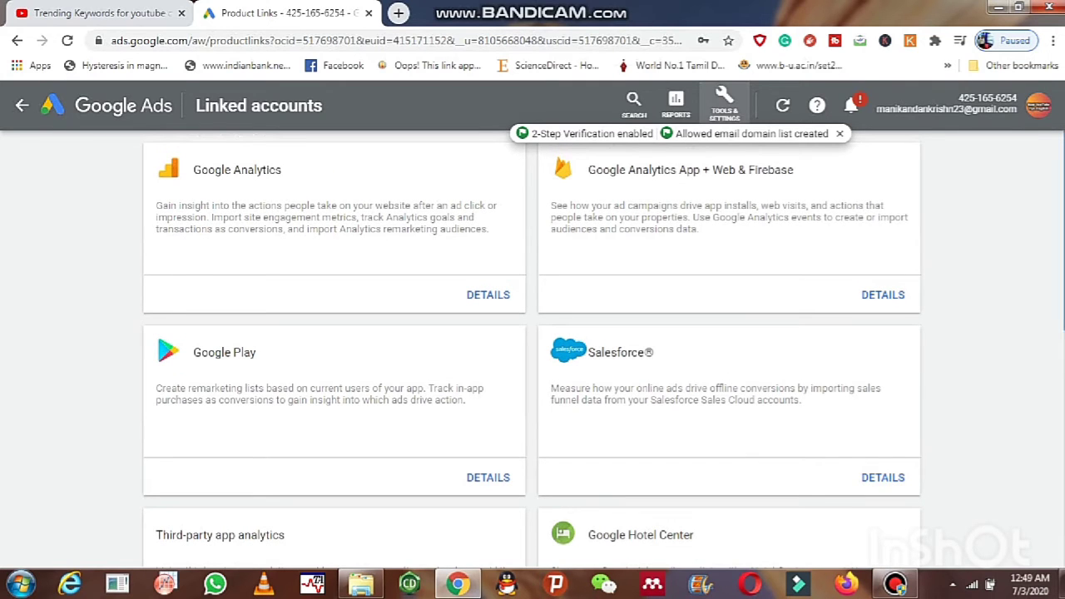
scroll(532, 351, "down", 2)
scroll(531, 350, "down", 3)
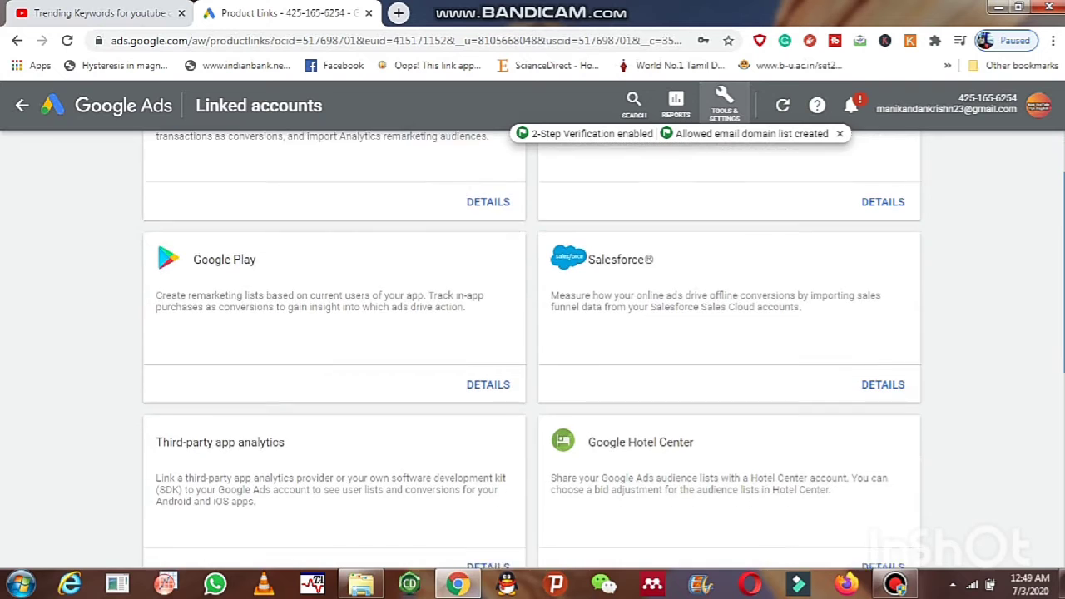
scroll(531, 351, "down", 3)
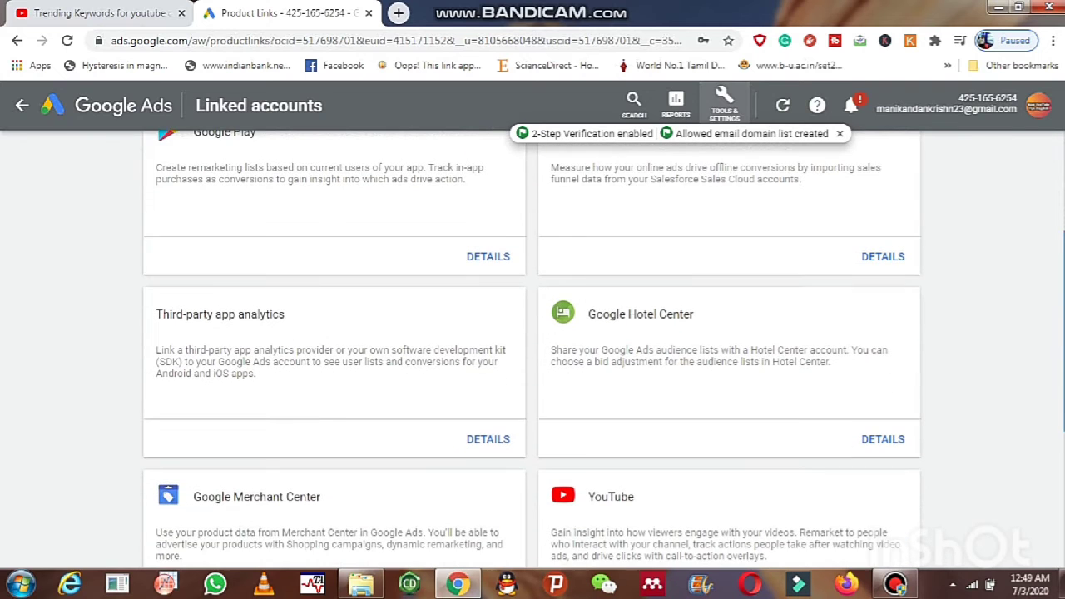
scroll(531, 351, "down", 3)
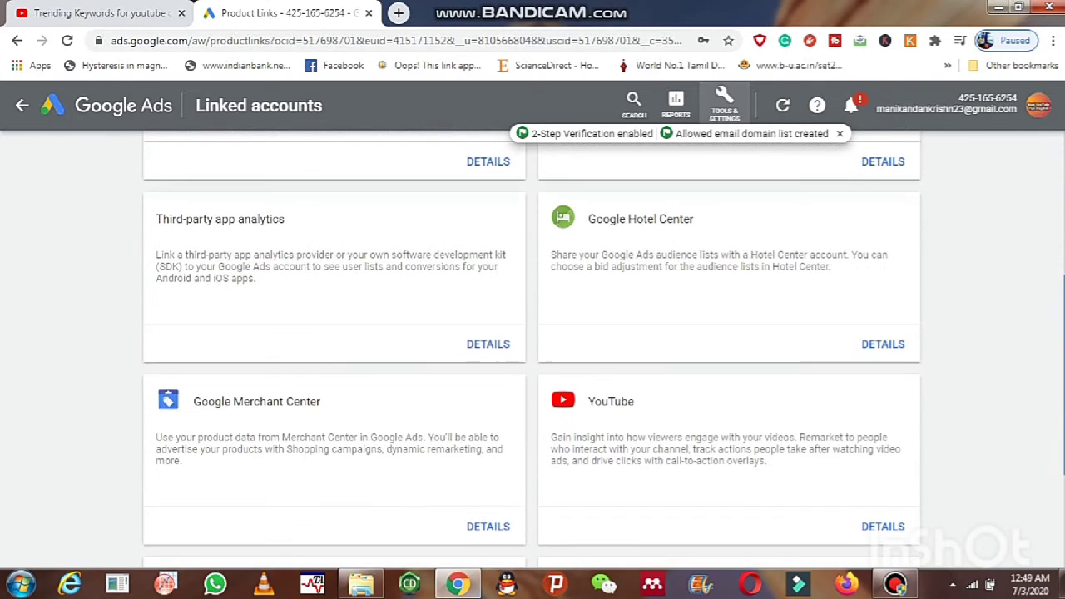
scroll(532, 350, "down", 1)
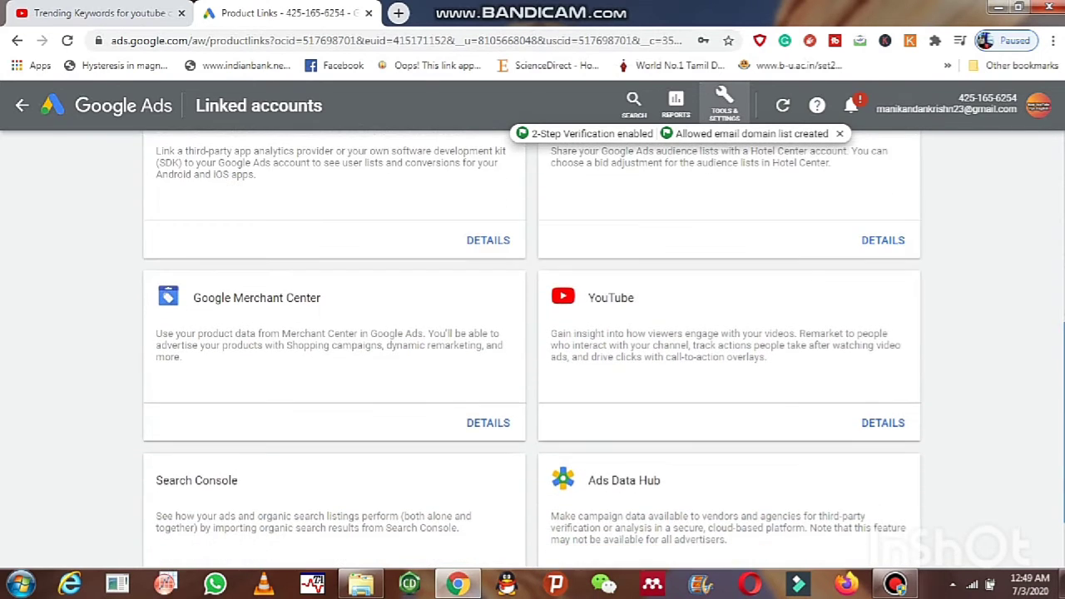
scroll(532, 351, "down", 3)
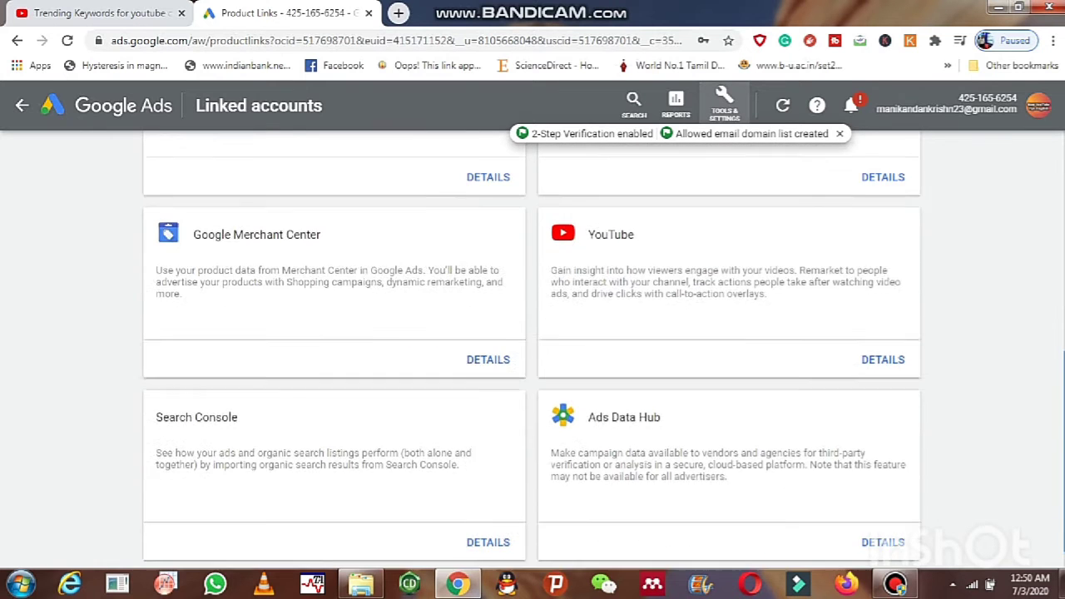
scroll(532, 350, "up", 5)
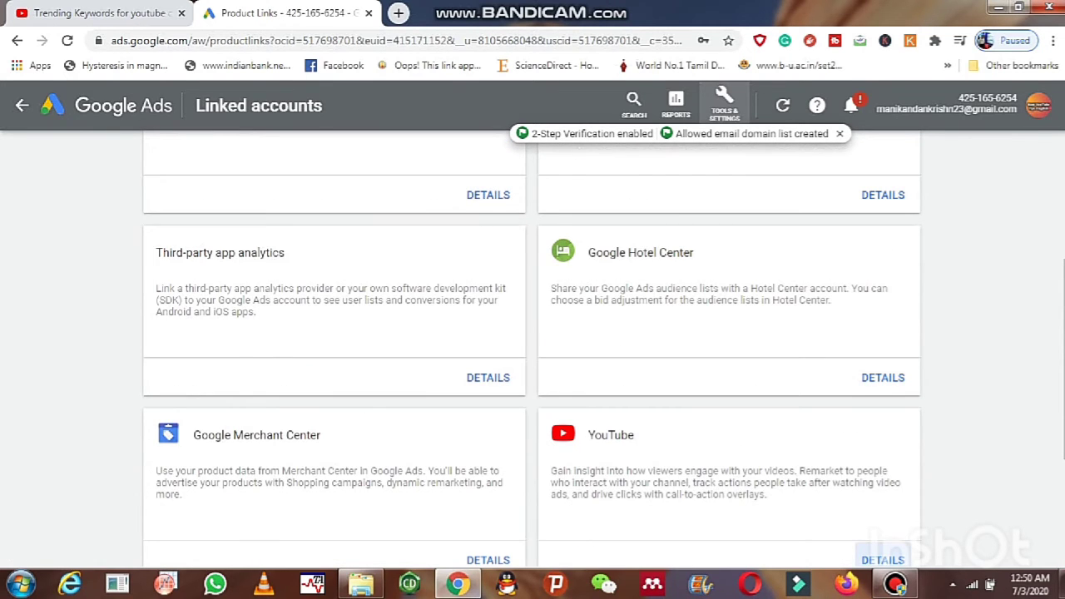
left_click(883, 560)
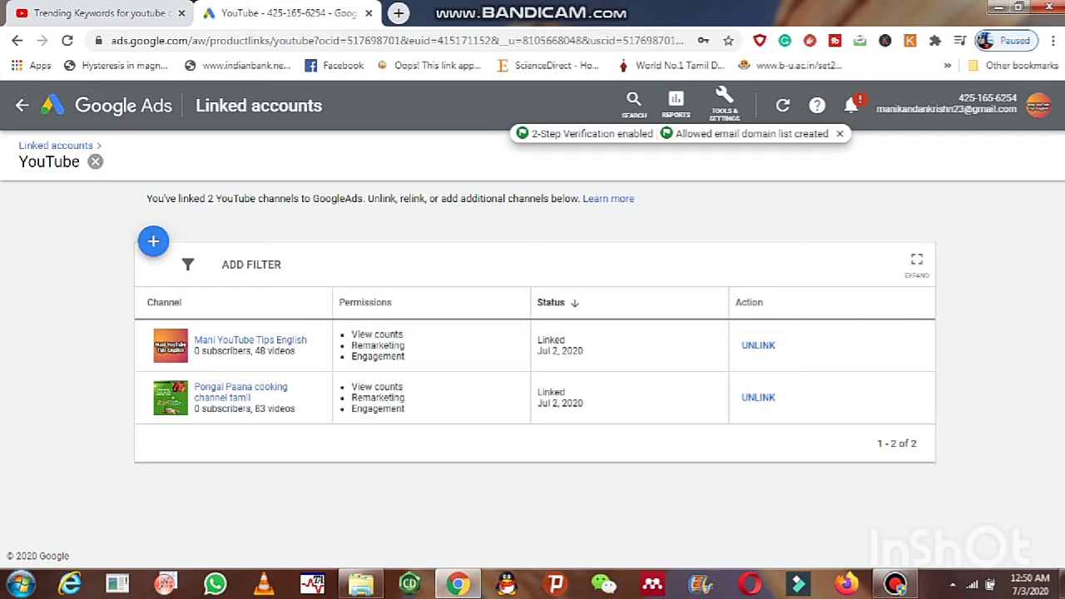
- Choose + Add channel to open the Link a YouTube channel dialog
left_click(153, 241)
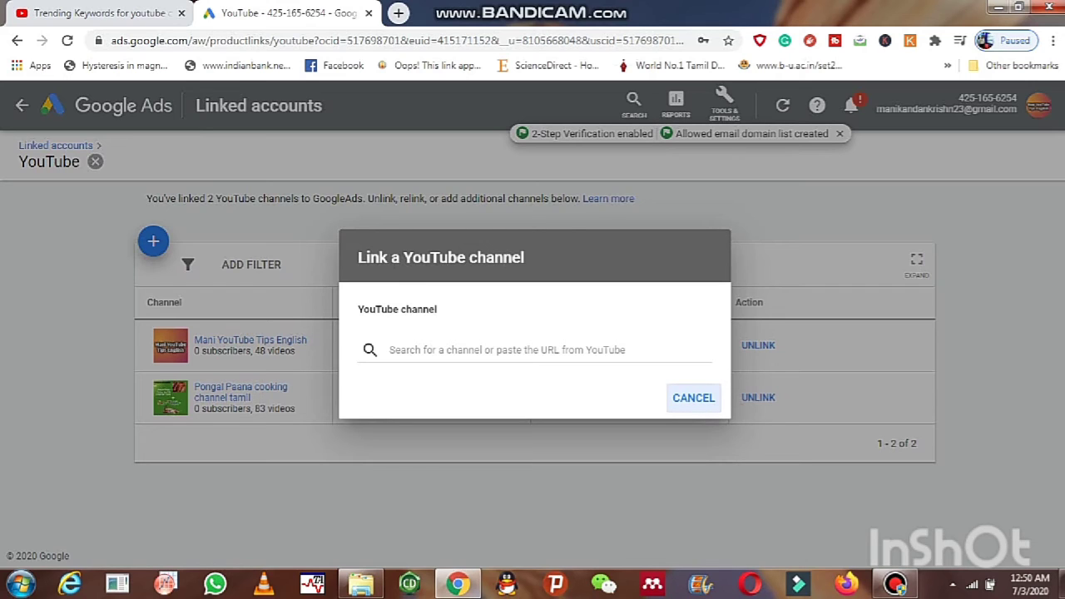
- Cancel channel linking, dismiss the Windows color-scheme popup, and return to the YouTube tab
left_click(693, 398)
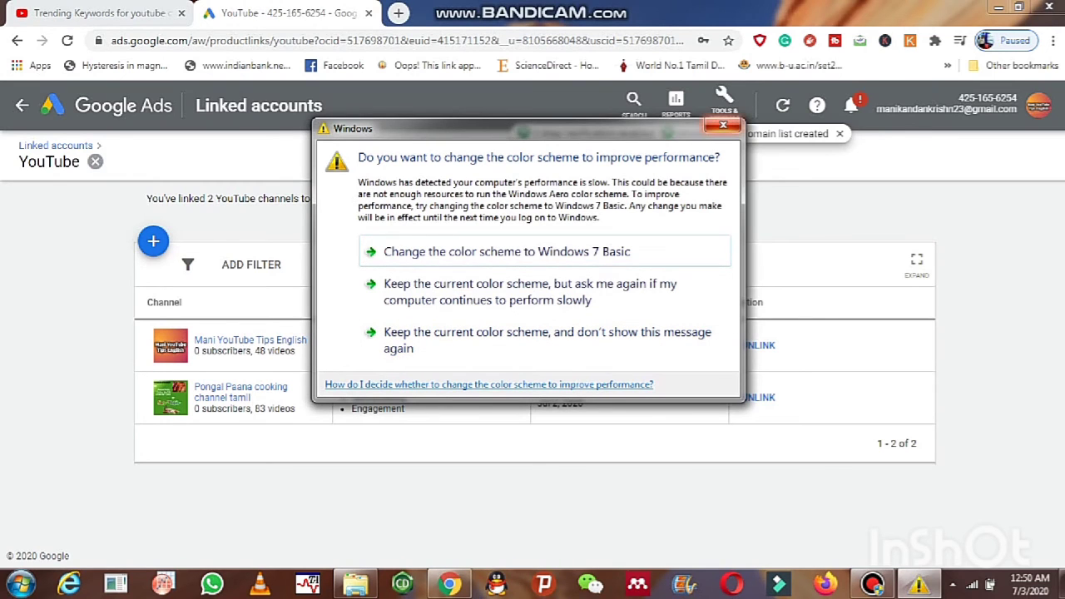
left_click(723, 126)
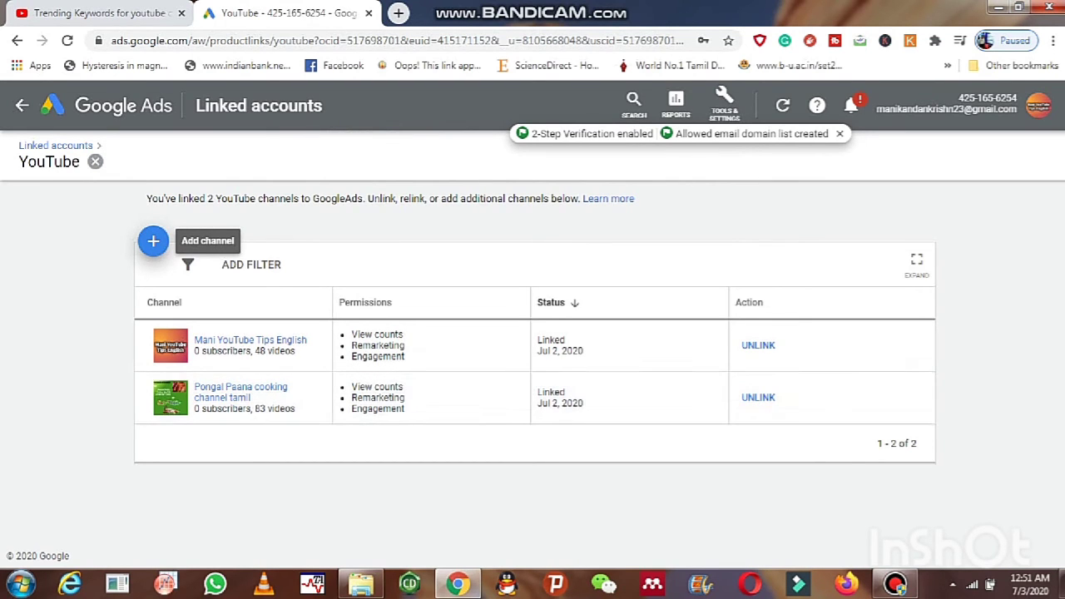
key("ctrl+shift+Tab")
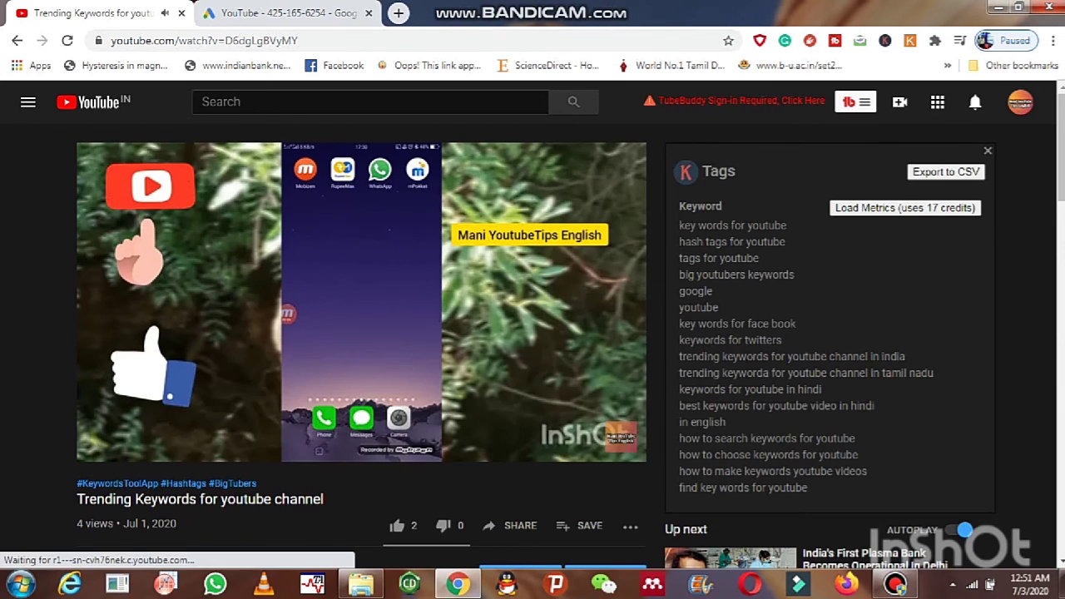
- Browse your own channel page via the avatar's Your channel, then go back to Google Ads
left_click(1020, 101)
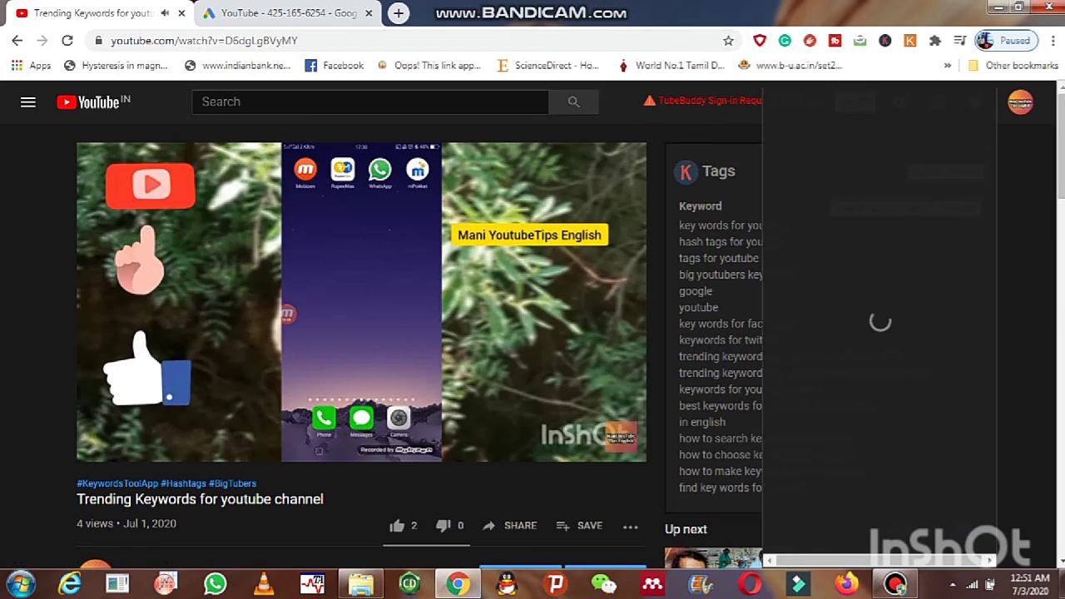
left_click(838, 188)
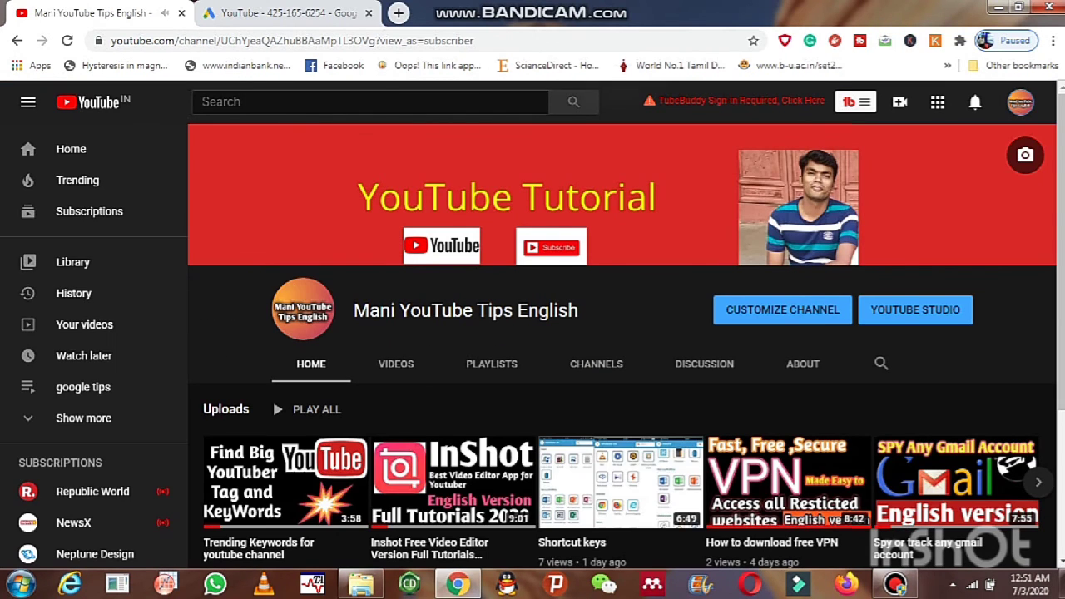
scroll(622, 333, "down", 2)
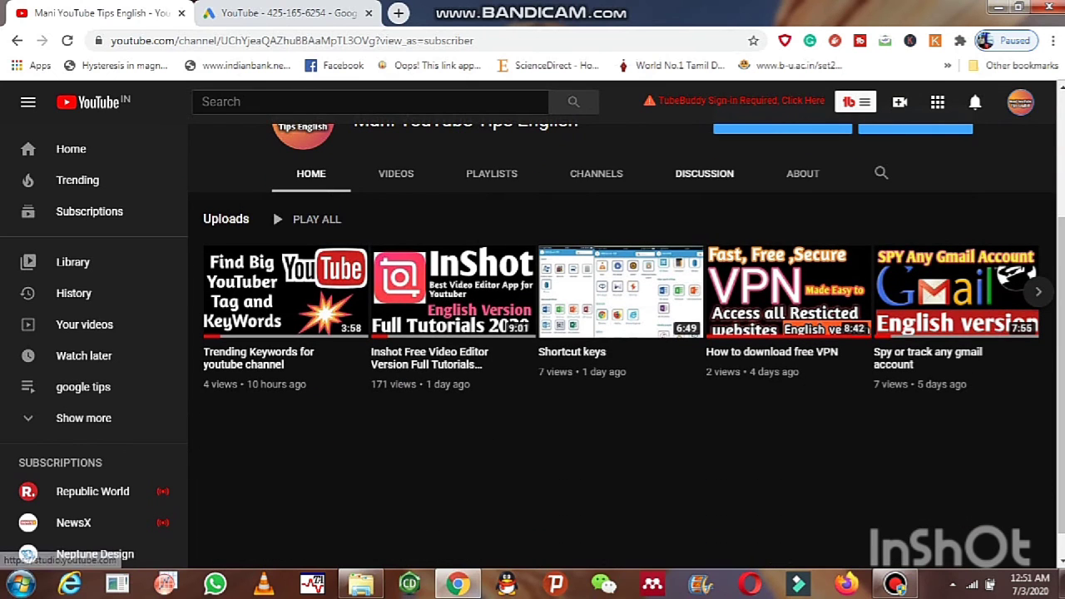
left_click(287, 13)
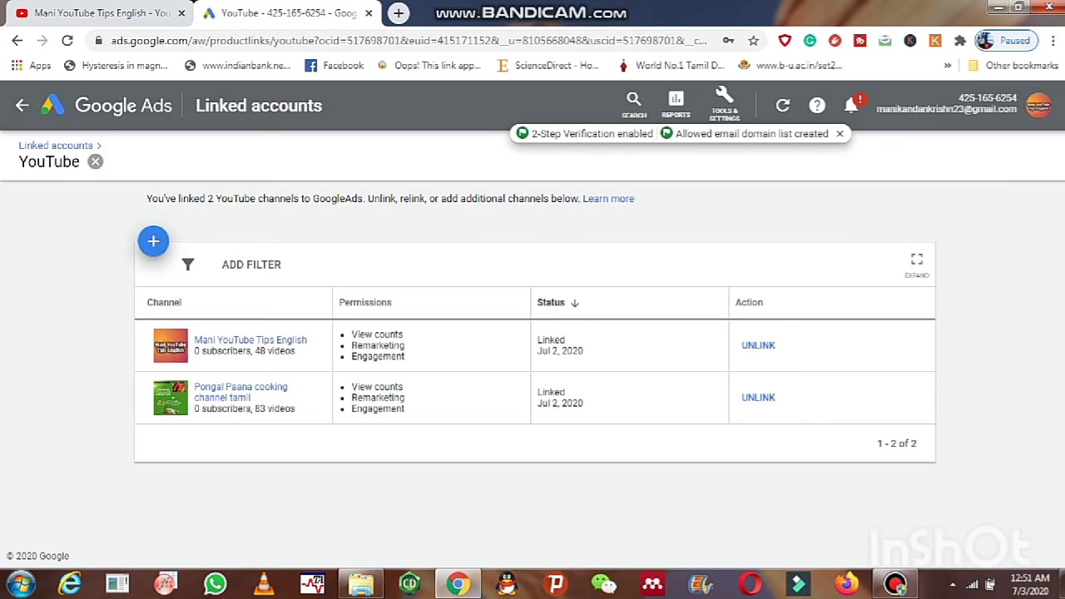